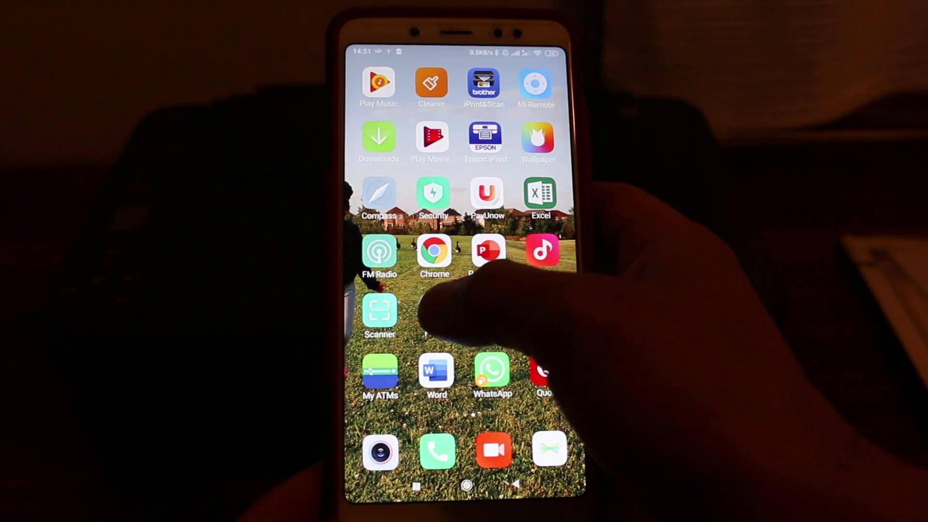
Launch the Canon PRINT app from the phone's home screen.
left_click(435, 312)
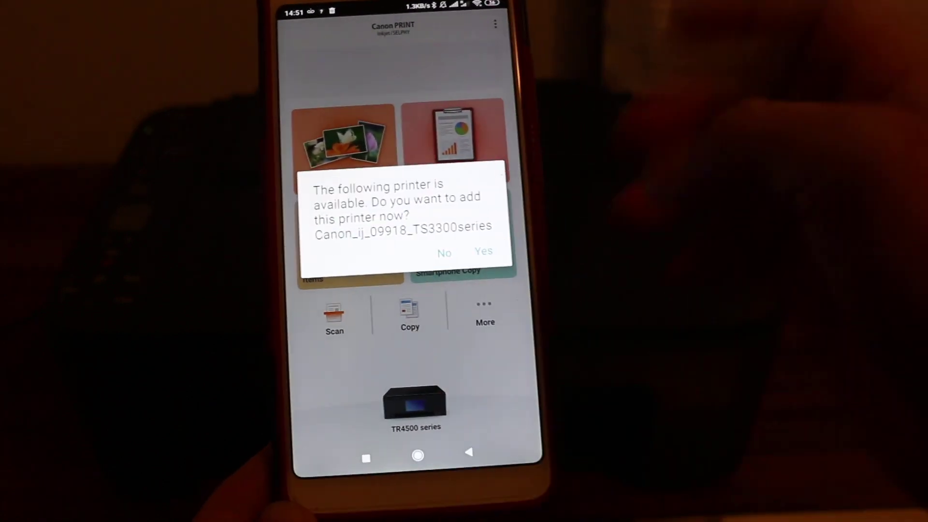
Accept adding the detected TS3300 series printer and pick the home wireless router.
left_click(500, 259)
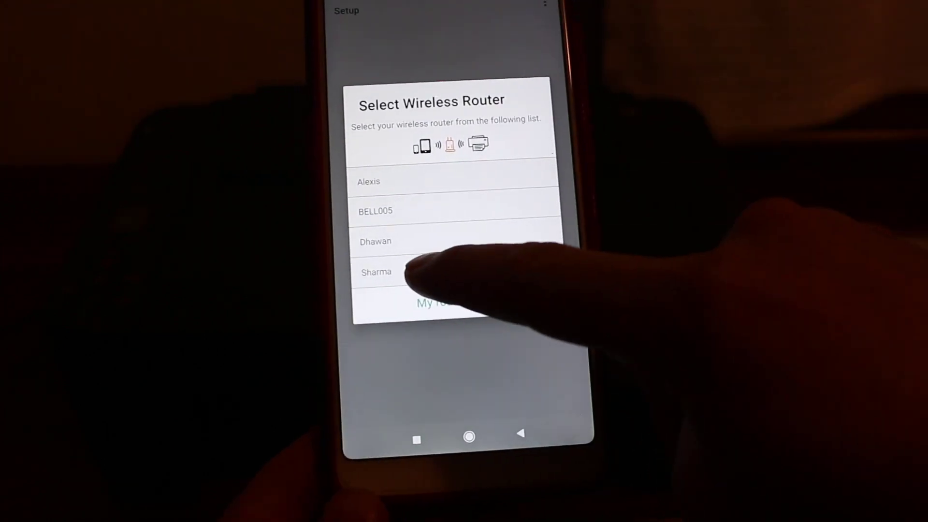
left_click(410, 272)
Send the home router password to the TS3300 and connect the phone to that router.
left_click(428, 217)
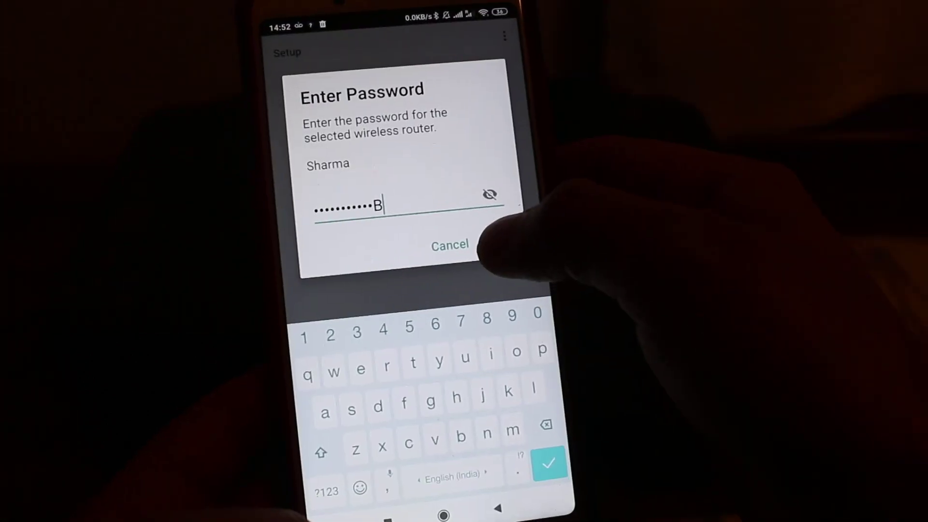
left_click(501, 245)
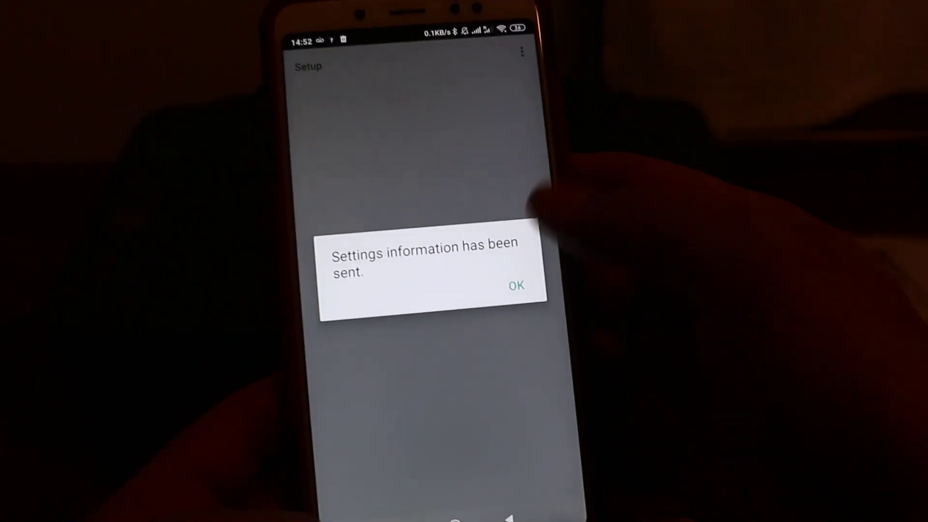
left_click(501, 305)
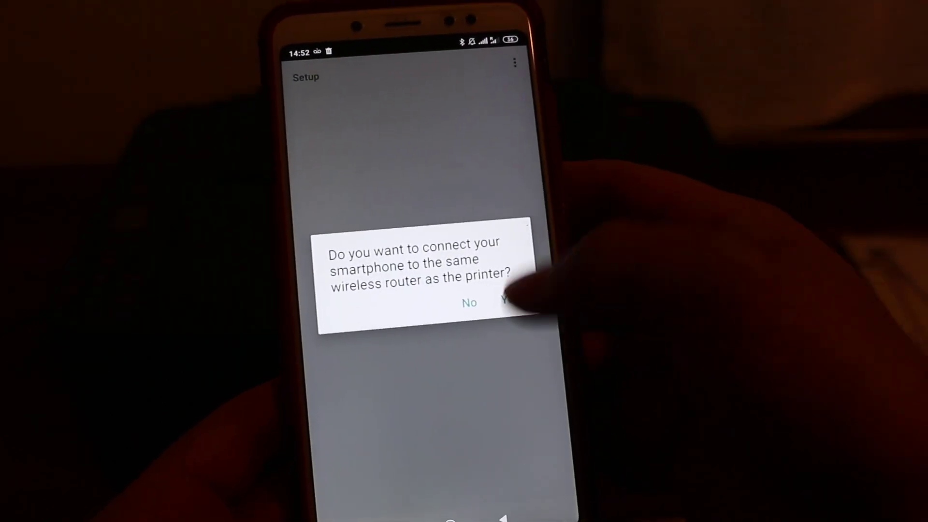
left_click(508, 297)
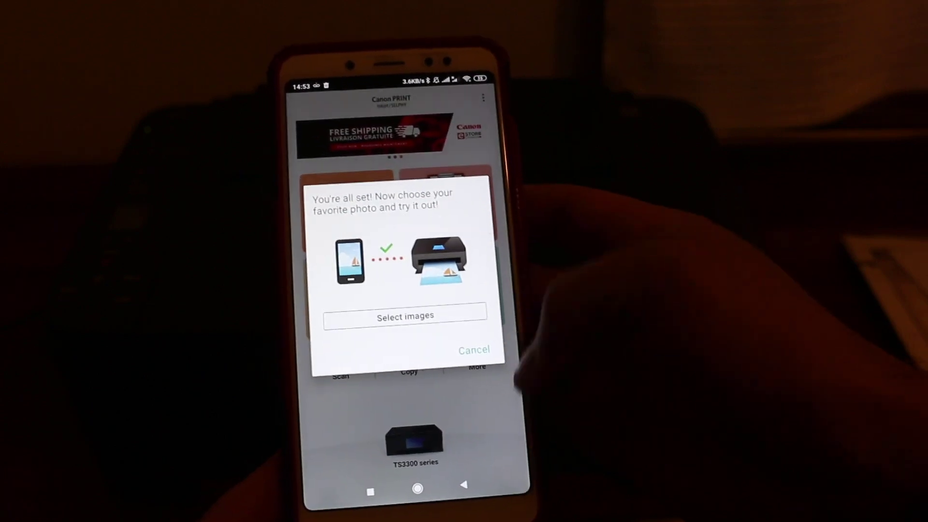
Dismiss the 'You're all set' message with Cancel to reach the main menu.
left_click(472, 351)
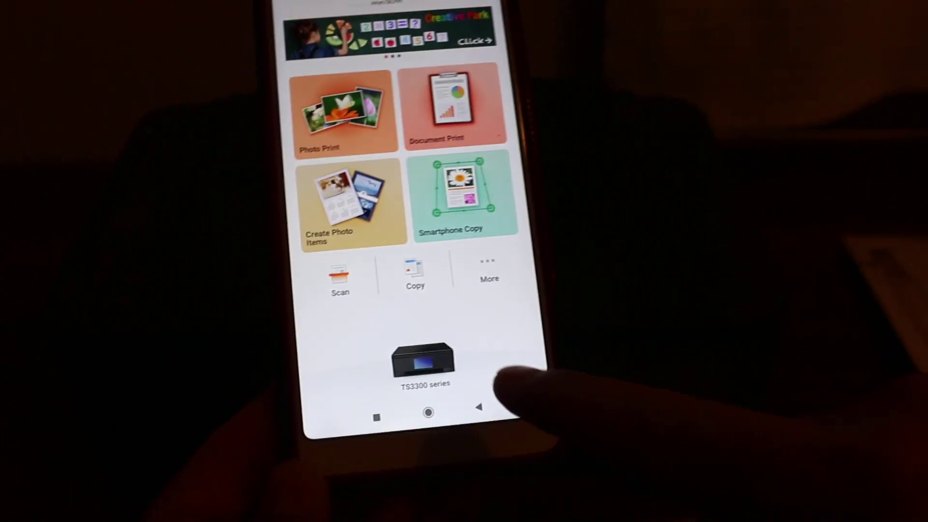